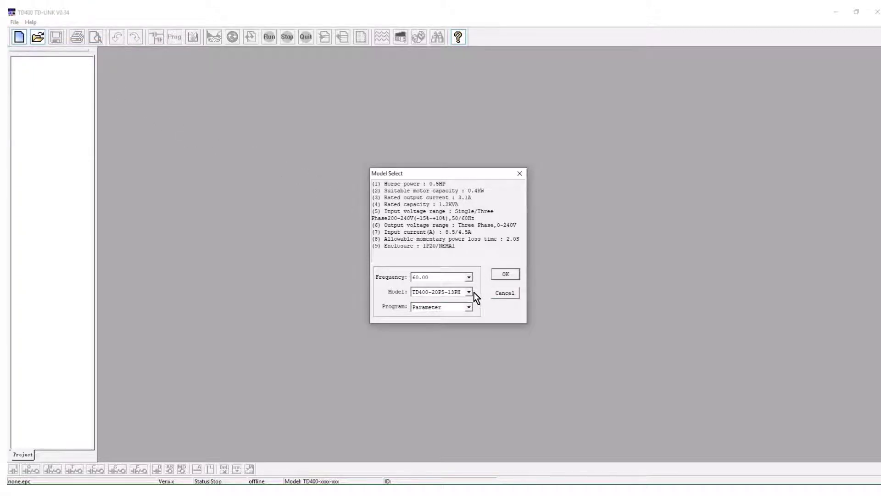
Create a new parameter project for the TD400-2001-13PH drive model at a frequency of 60.00.
left_click(469, 292)
left_click(459, 305)
left_click(497, 276)
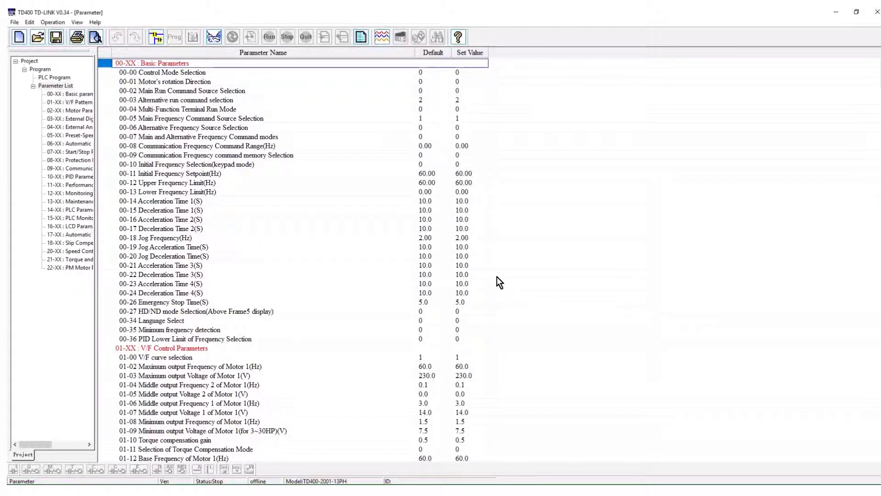
Link to the drive at station 1 through port COM6 at 19200 baud.
left_click(53, 22)
left_click(58, 30)
left_click(504, 168)
left_click(473, 197)
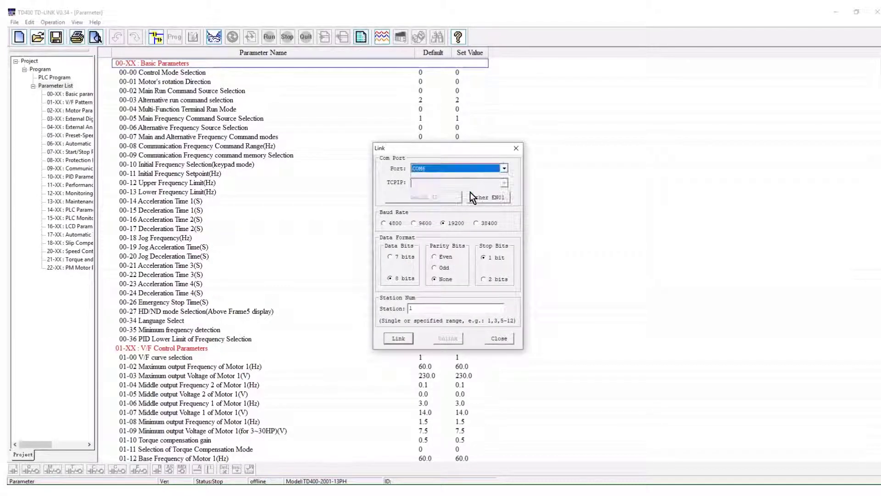
left_click(398, 339)
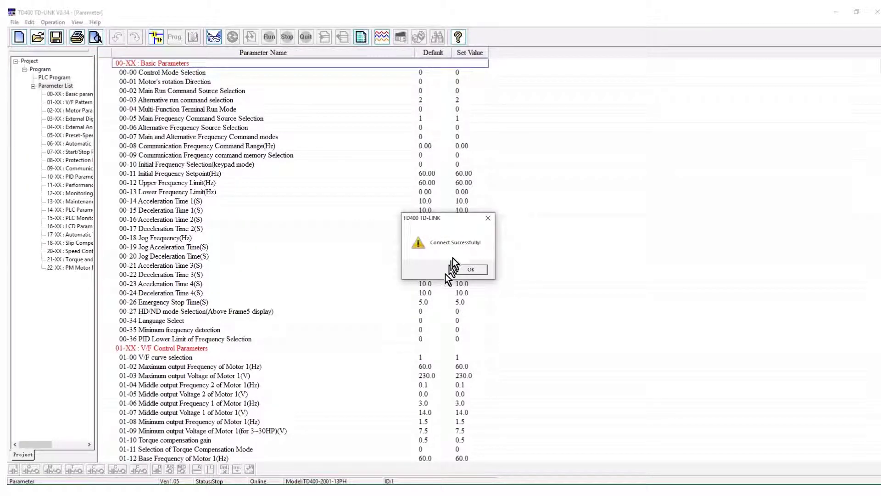
left_click(462, 269)
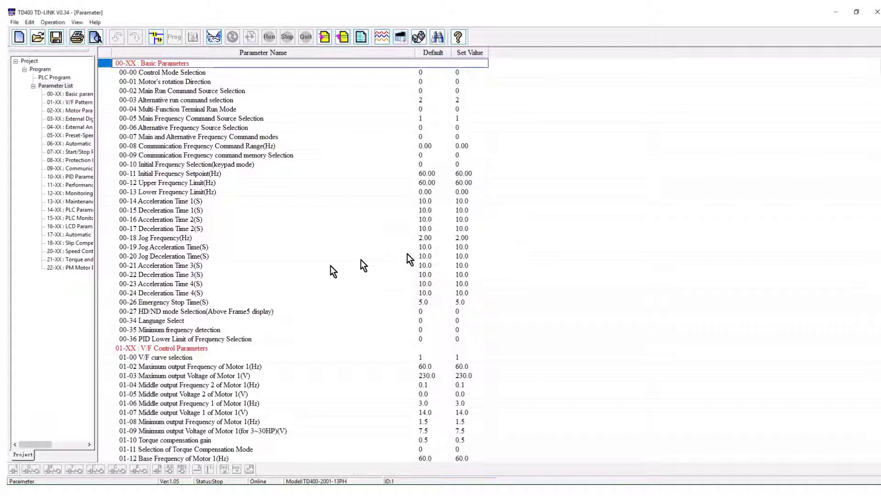
Widen the project tree and set parameter 00-05 Main Frequency Command Source Selection to "0: UP/DOWN of Keypad".
left_click_drag(96, 326, 193, 304)
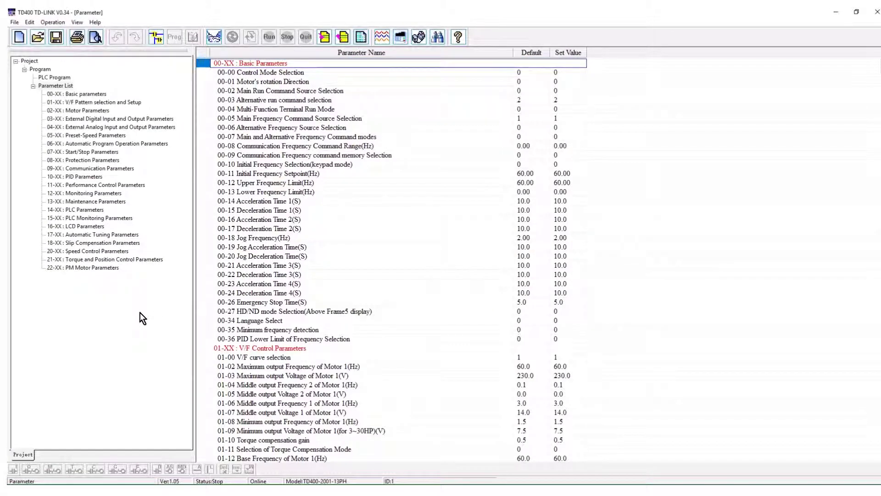
double_click(277, 72)
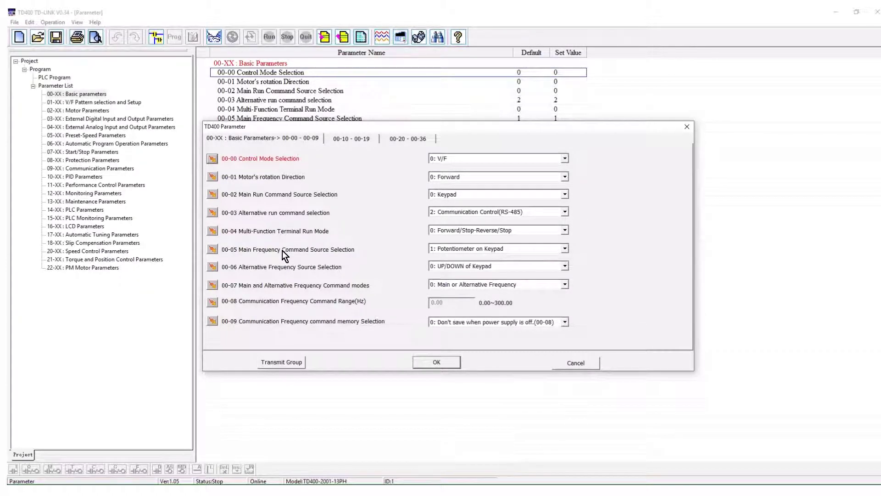
left_click(566, 248)
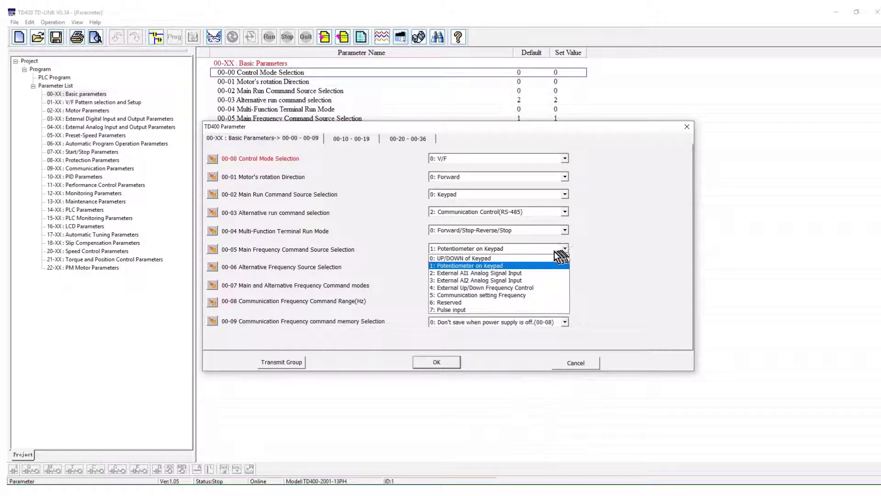
left_click(476, 258)
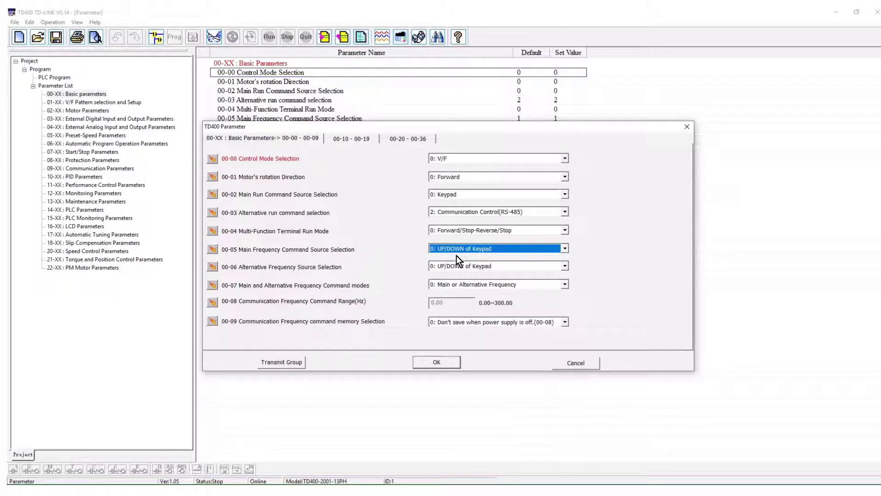
Write parameter 00-05 alone to station 1 and accept the basic parameter settings.
left_click(212, 252)
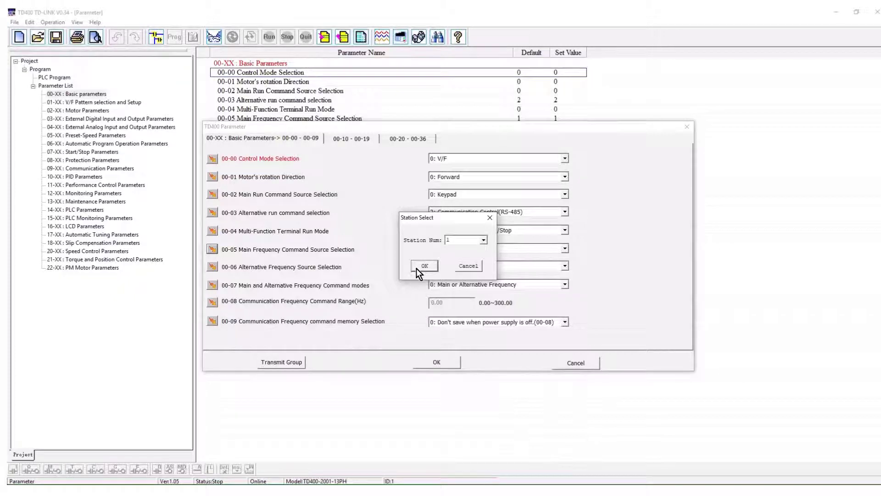
left_click(418, 267)
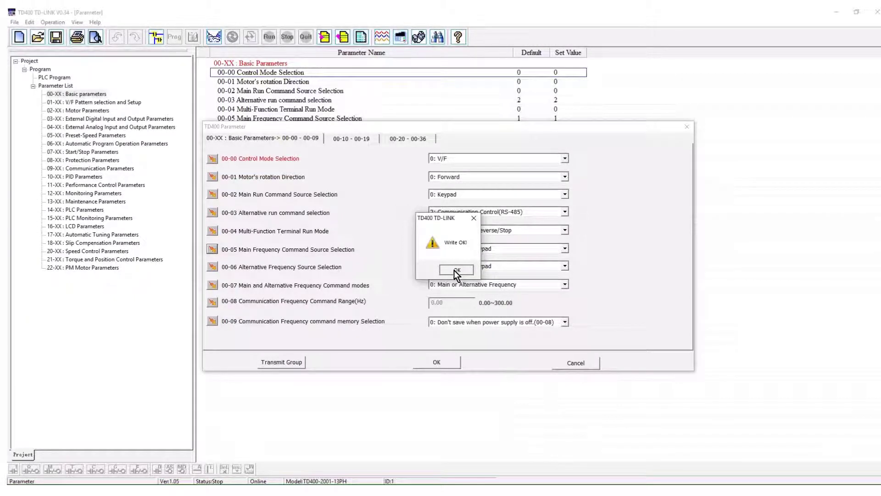
left_click(454, 270)
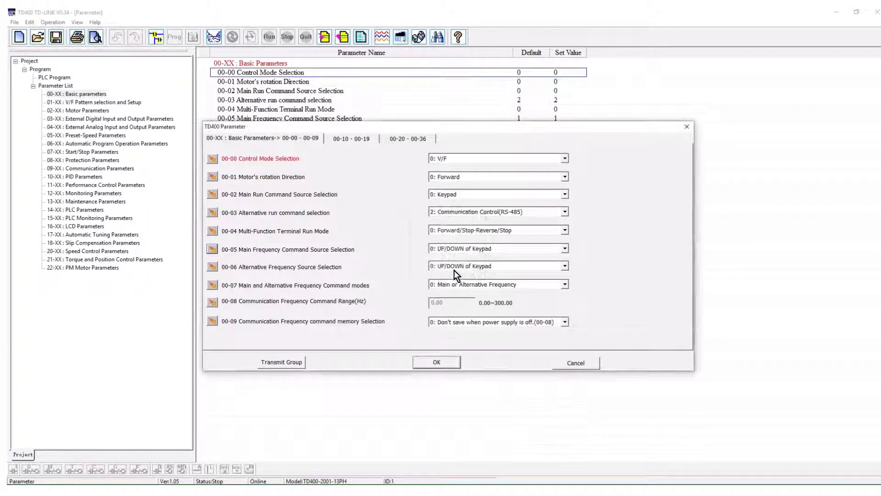
left_click(439, 360)
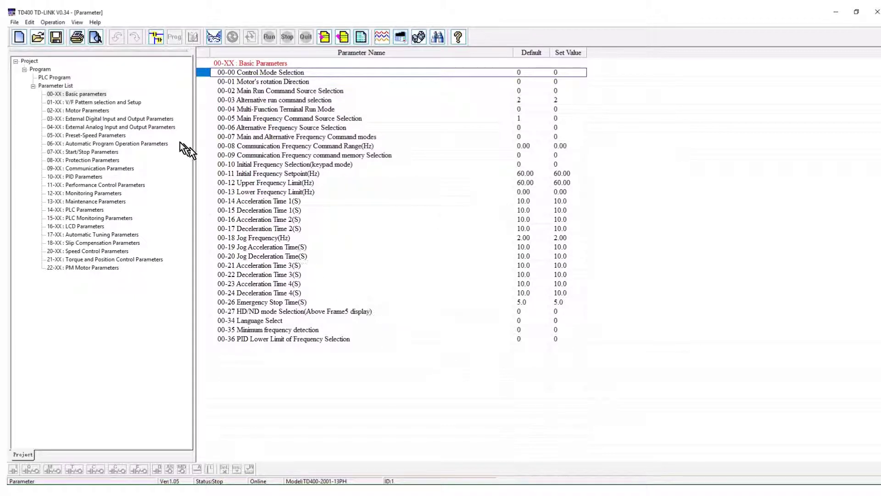
Set the multi-function terminal functions S1 (03-00) and S2 (03-01) to "24: PLC Input".
left_click(145, 118)
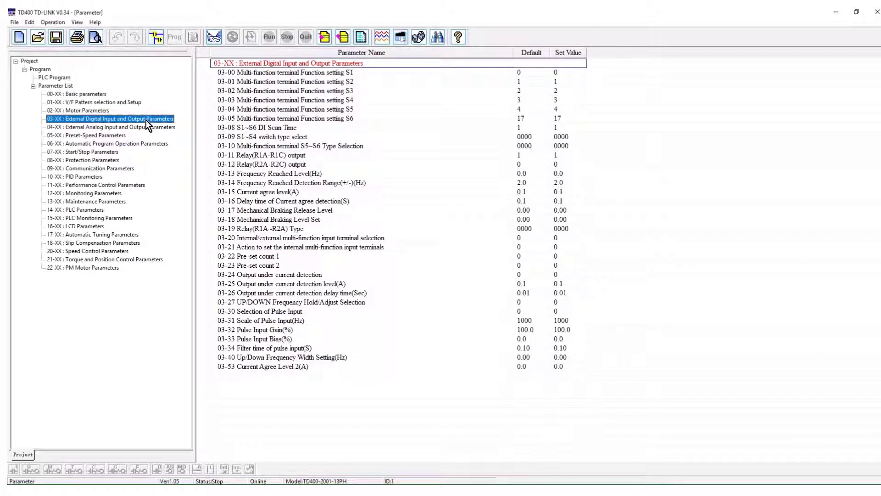
double_click(558, 80)
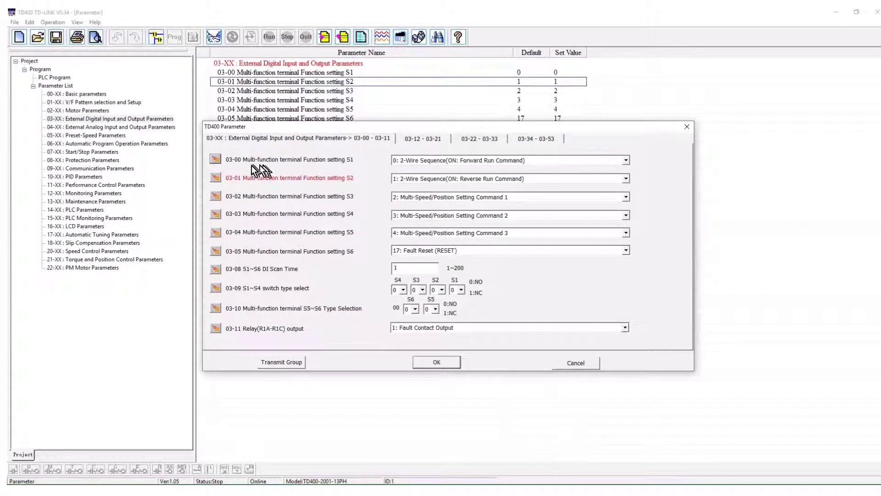
left_click(625, 161)
left_click_drag(625, 180, 635, 212)
left_click(432, 178)
left_click(625, 178)
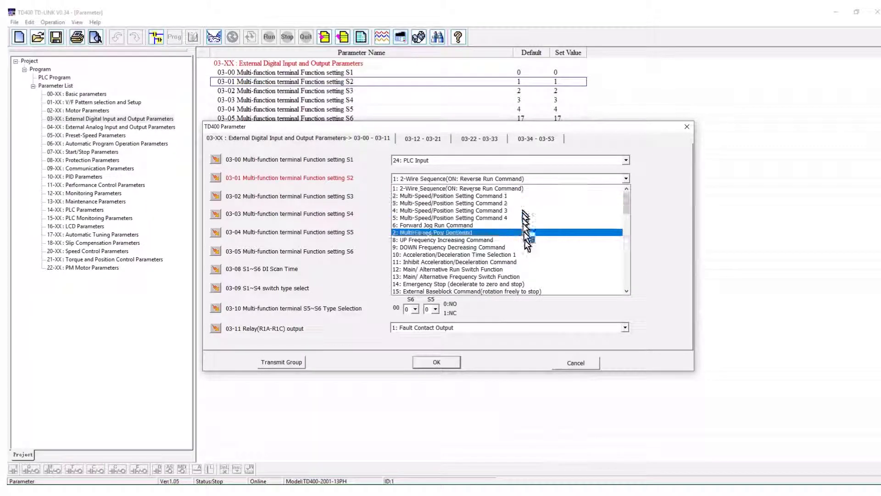
scroll(527, 252, "down", 4)
scroll(528, 253, "down", 2)
left_click(456, 247)
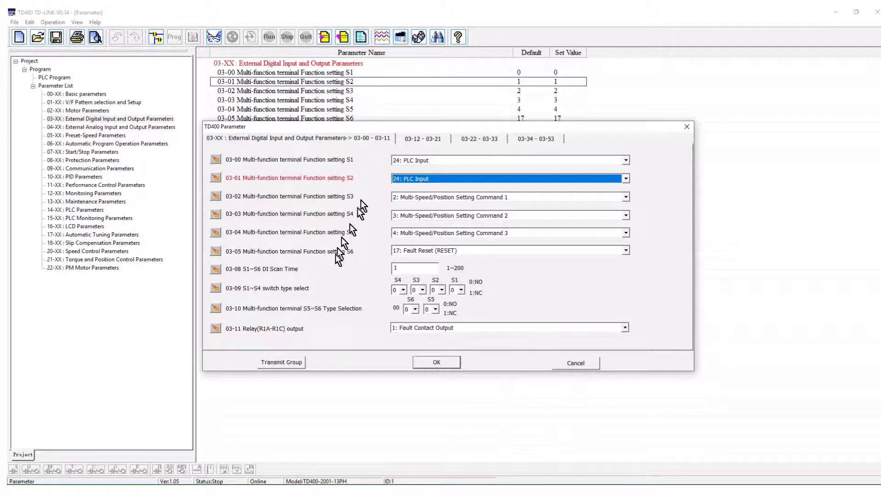
Transmit the whole 03-00 to 03-11 parameter group to station 1 and accept the settings.
left_click(280, 362)
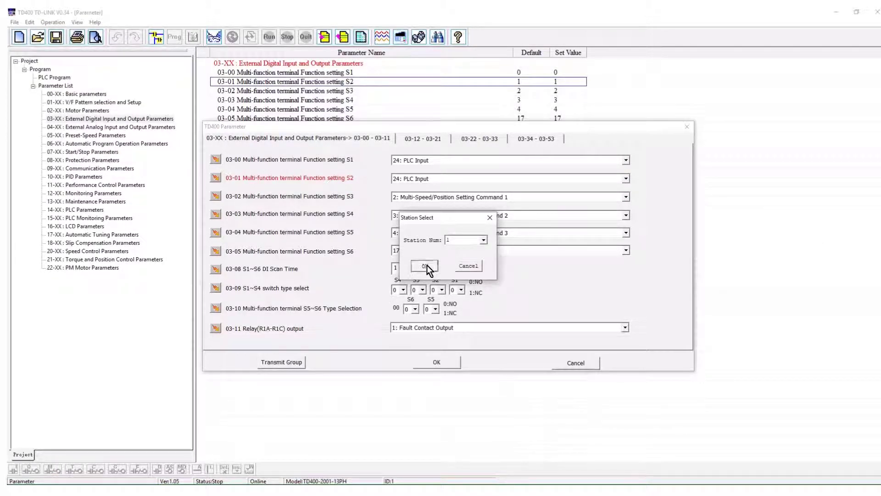
left_click(425, 266)
left_click(449, 273)
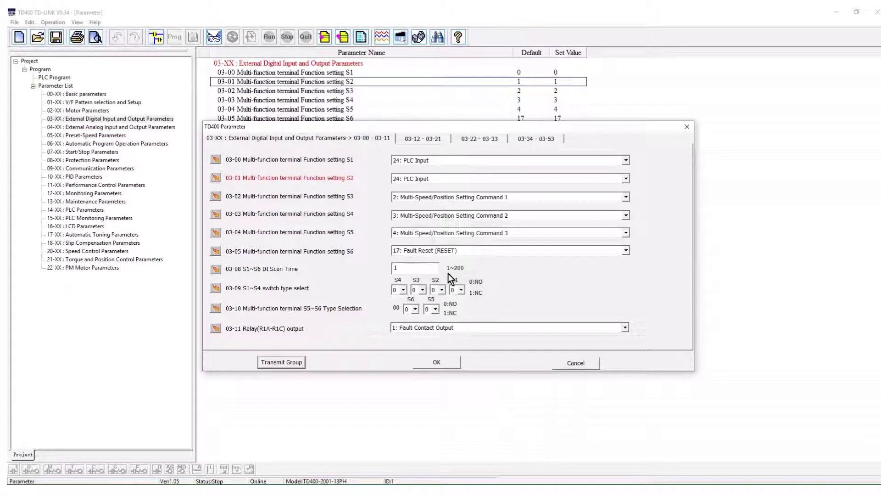
left_click(437, 362)
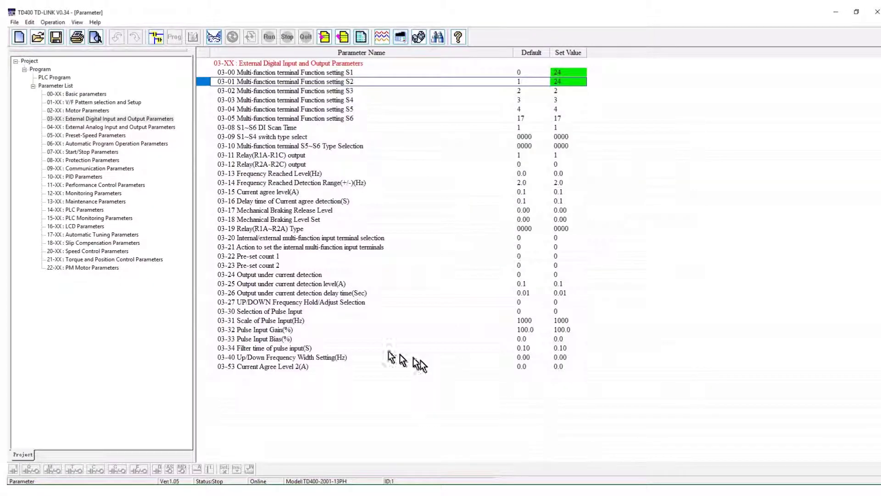
Set communication parameter 09-09 Waiting Time to 10 mS.
left_click(81, 168)
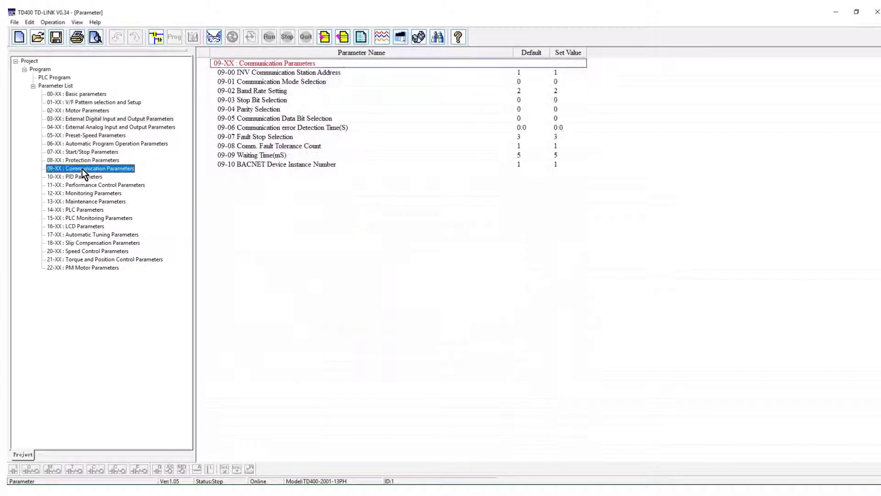
double_click(259, 156)
type("10")
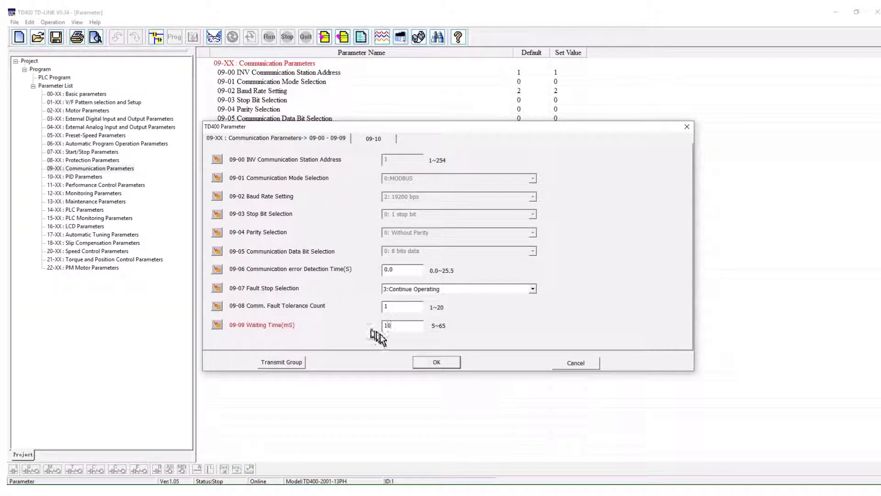
left_click(428, 366)
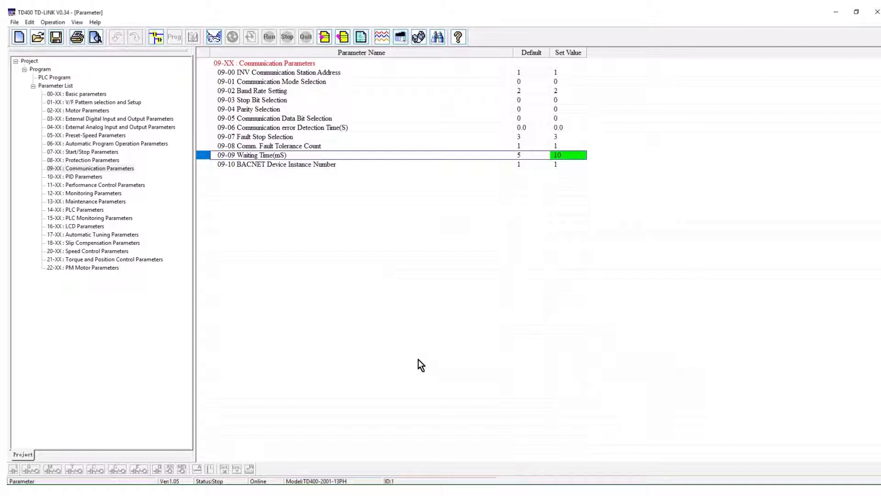
Write the AC Drive parameter list, without the PLC program, to station 1, overwriting the old data in the module.
left_click(344, 38)
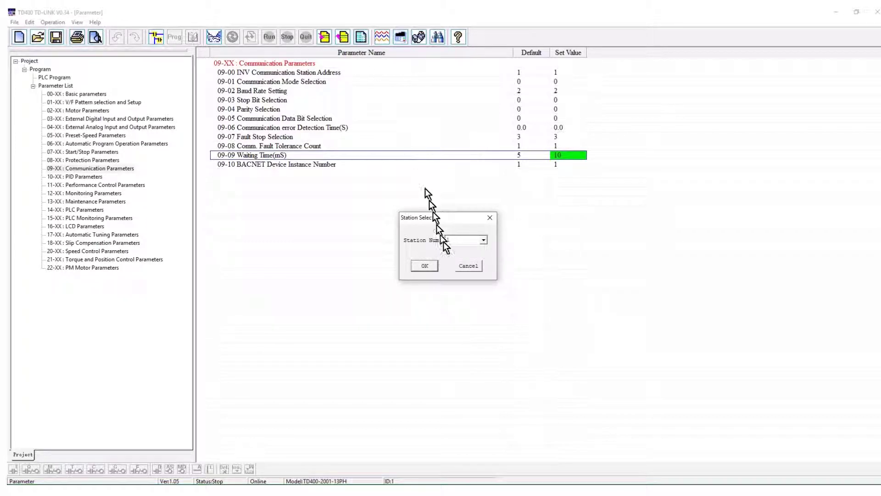
left_click(428, 265)
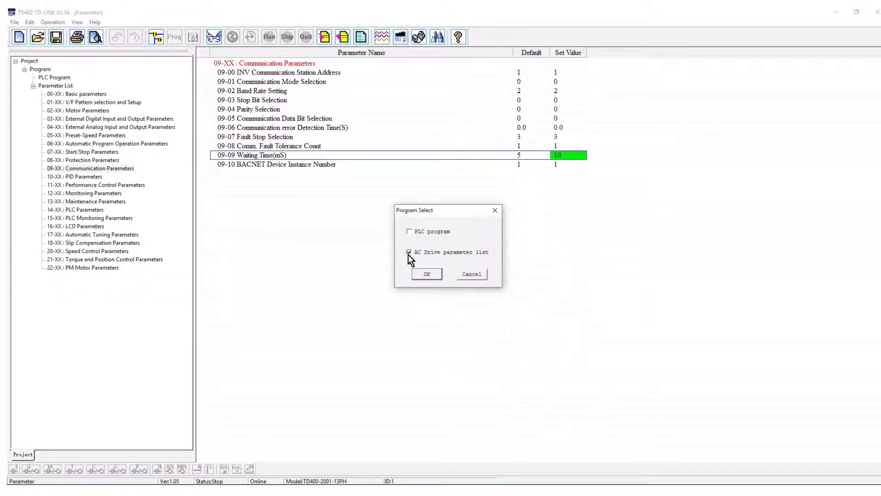
left_click(426, 274)
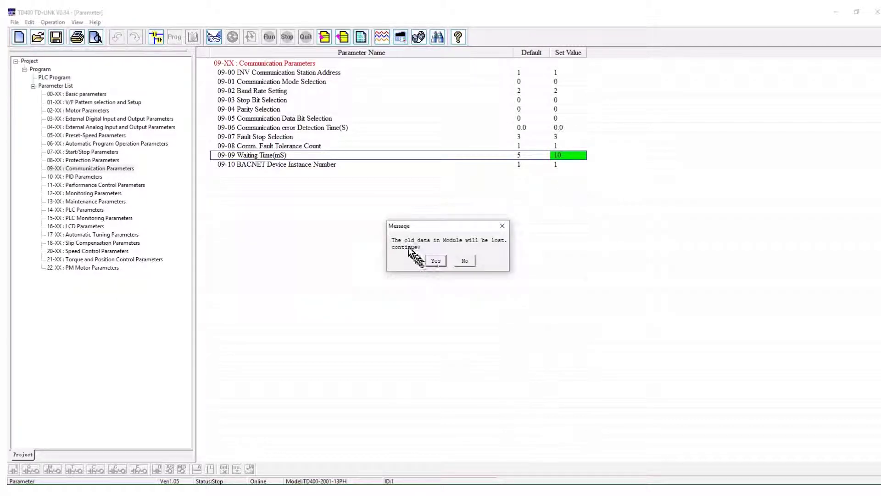
left_click(436, 261)
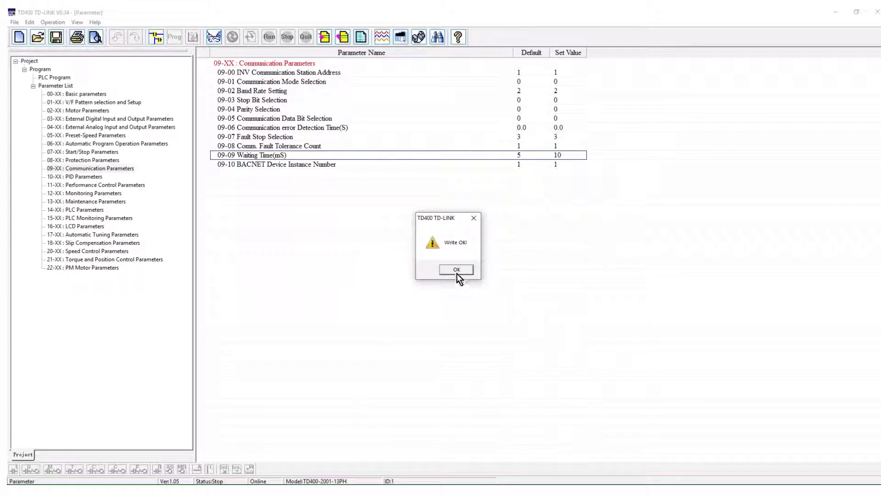
left_click(457, 271)
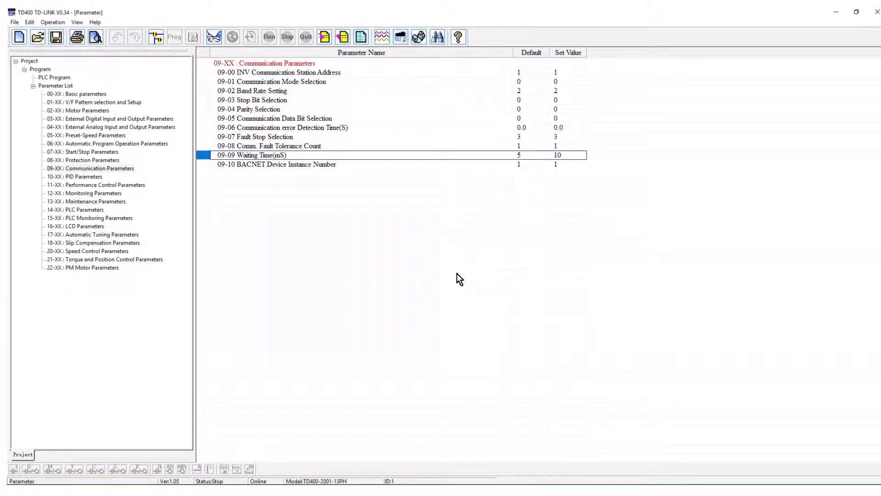
Save the project as TD400_Config_1A.
left_click(16, 23)
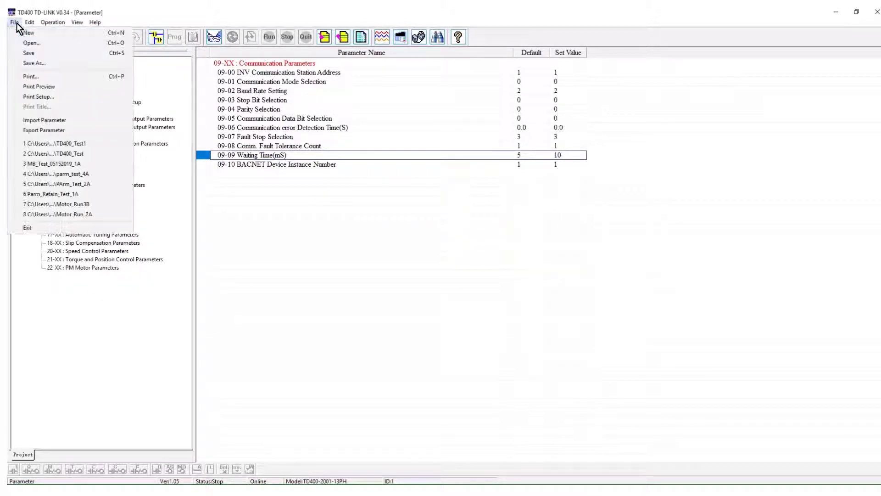
left_click(28, 53)
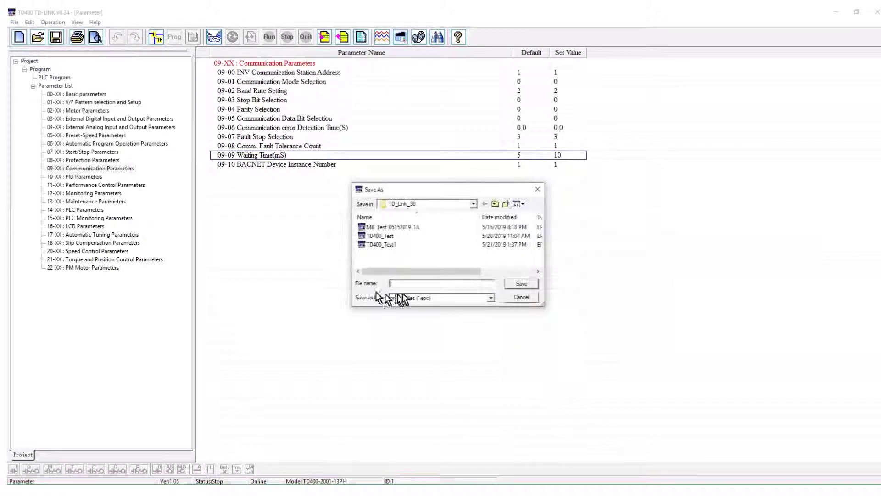
type("TD400_Config_1A")
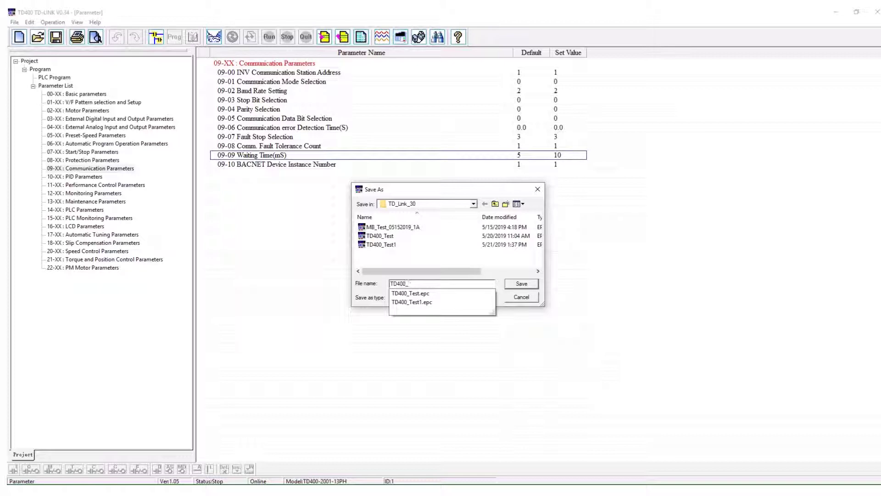
left_click(530, 284)
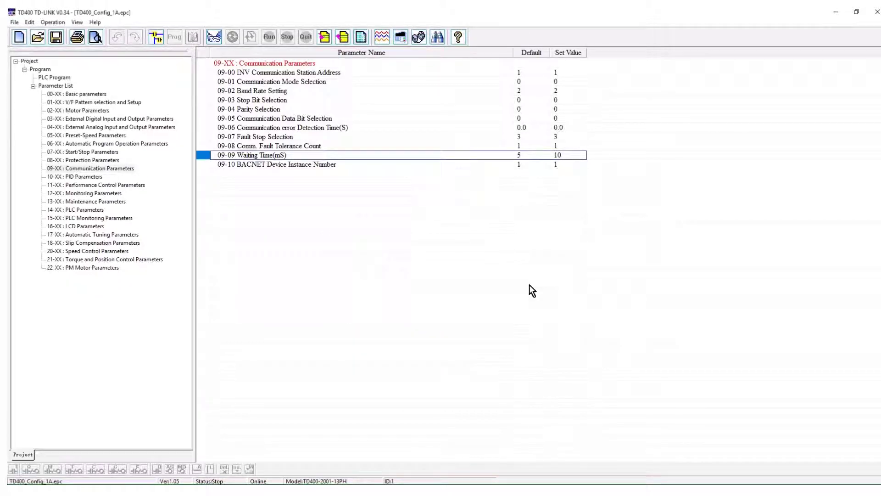
Read the AC Drive parameter list back from station 1 into the project.
left_click(324, 36)
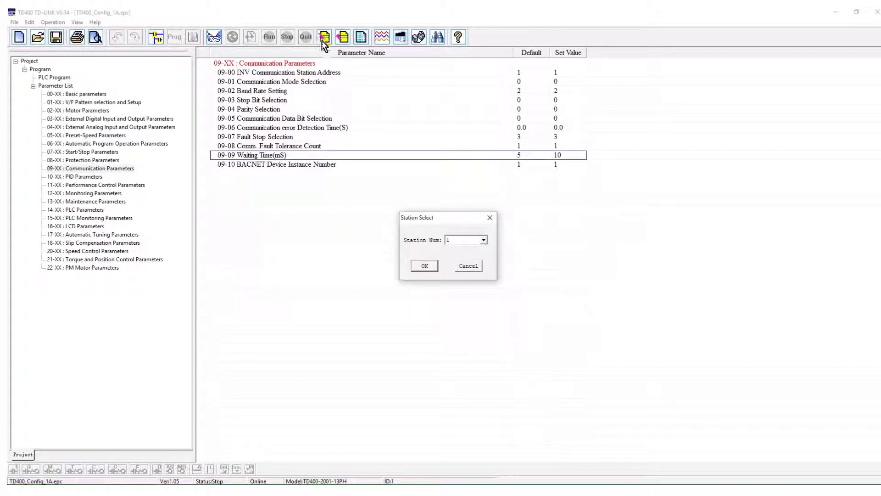
left_click(425, 271)
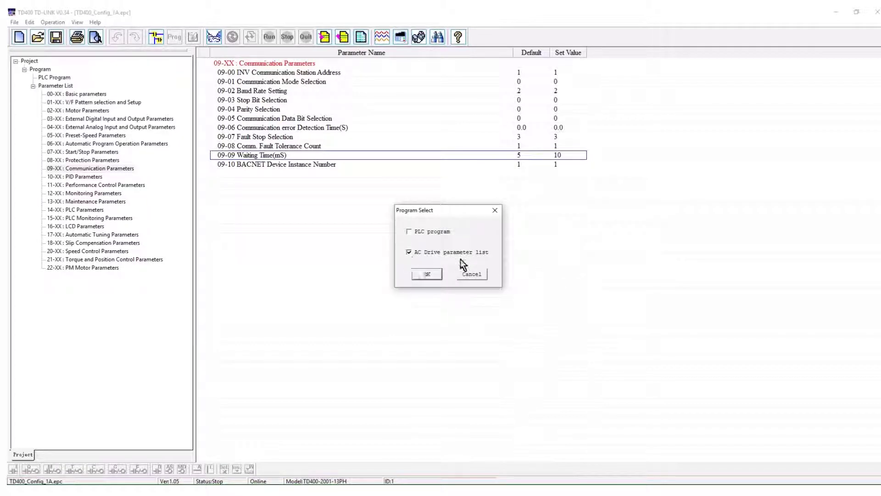
left_click(427, 273)
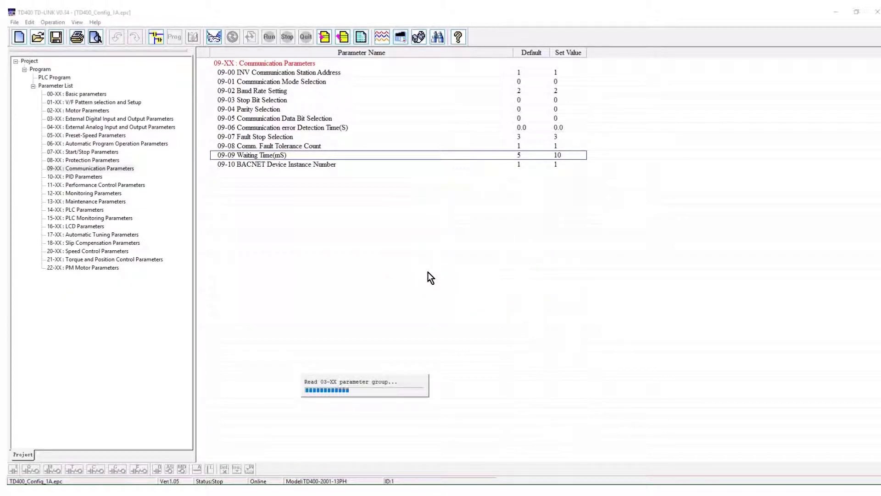
left_click(472, 269)
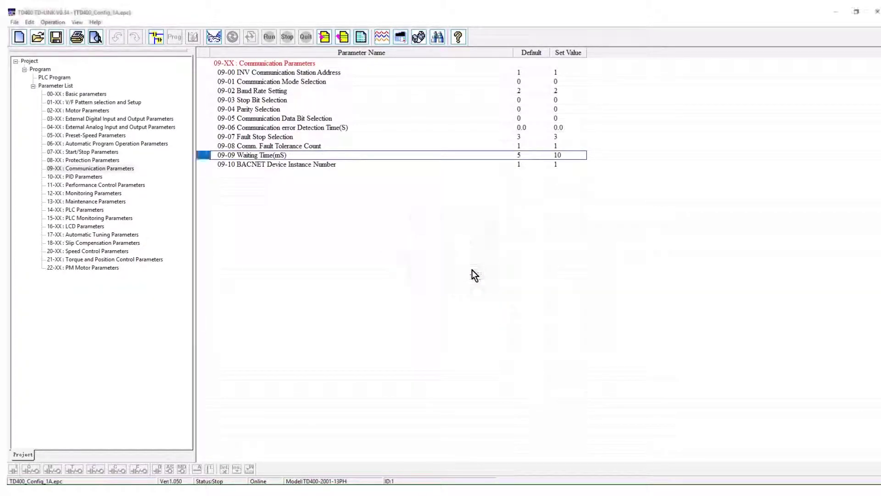